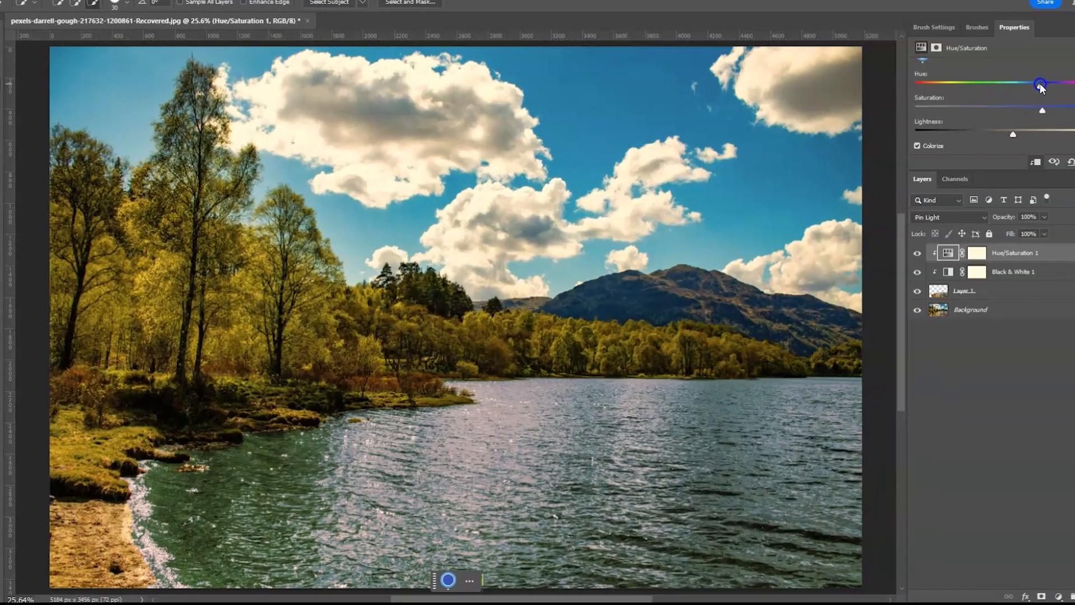
click(925, 266)
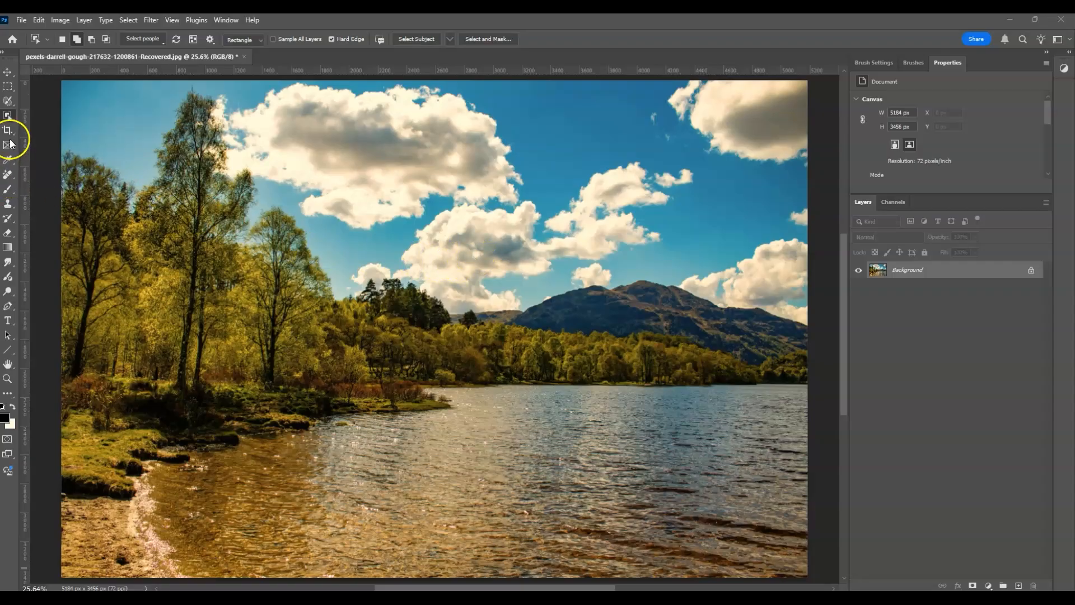
Select the whole lake surface, together with the adjoining beach, using the Object Selection tool.
click(8, 117)
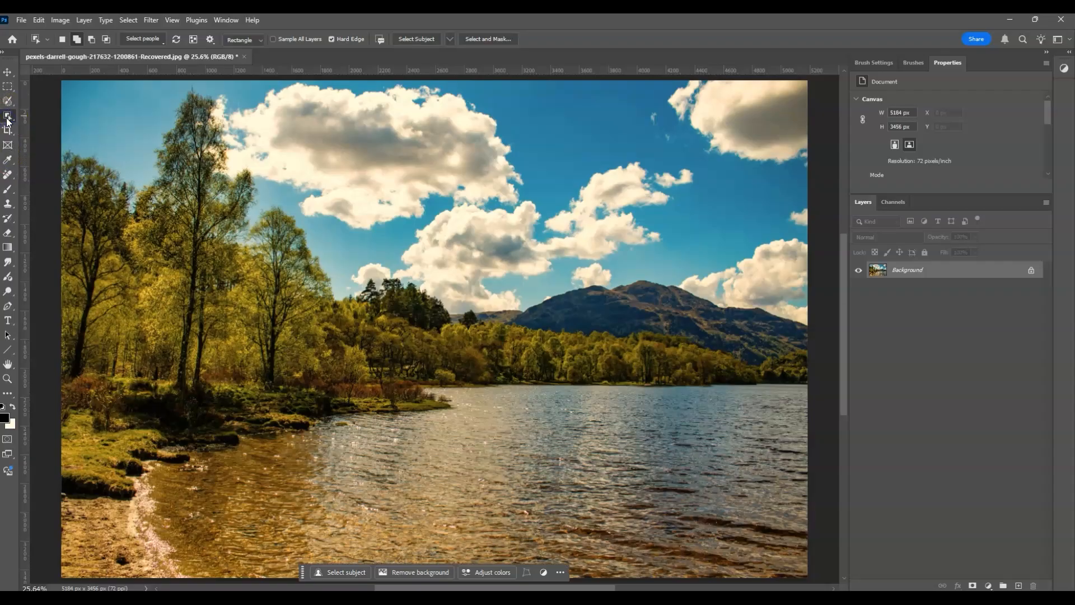
click(7, 119)
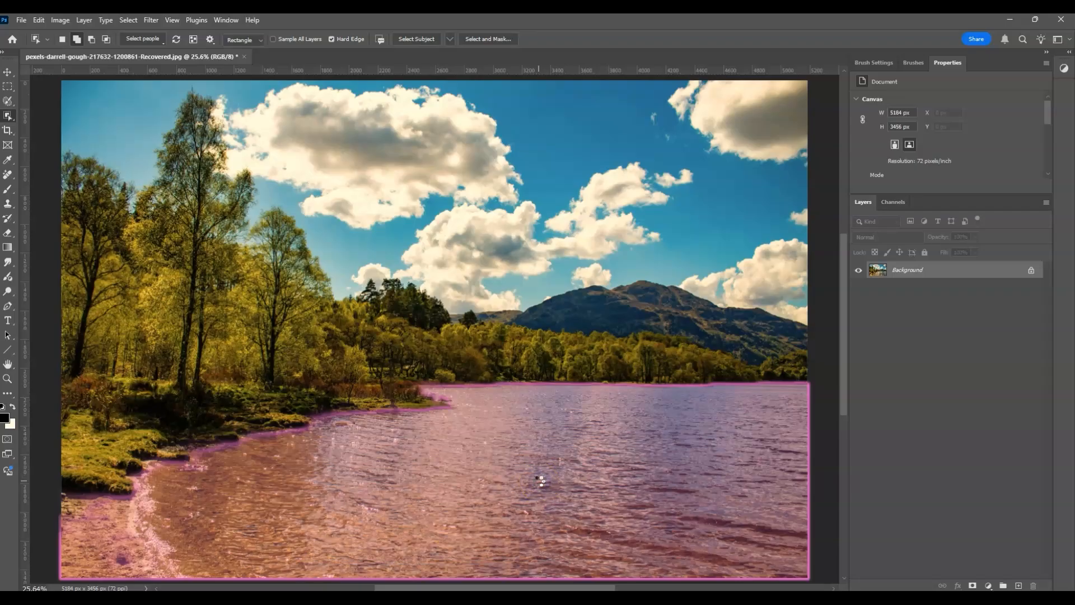
click(423, 480)
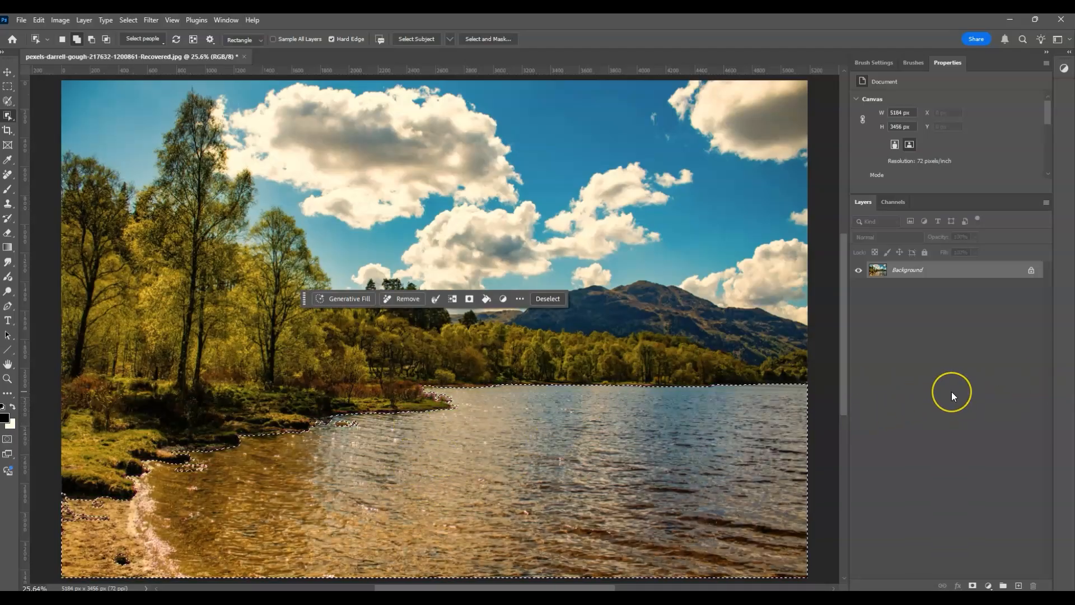
click(104, 505)
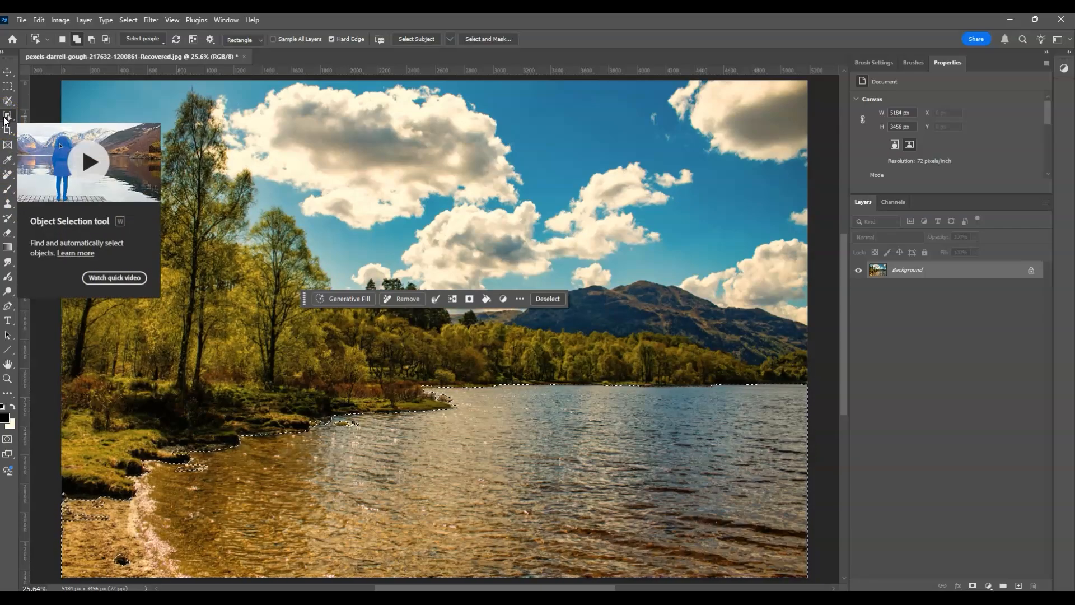
Subtract the sandy beach from the water selection with the Quick Selection tool in subtract mode.
right_click(5, 119)
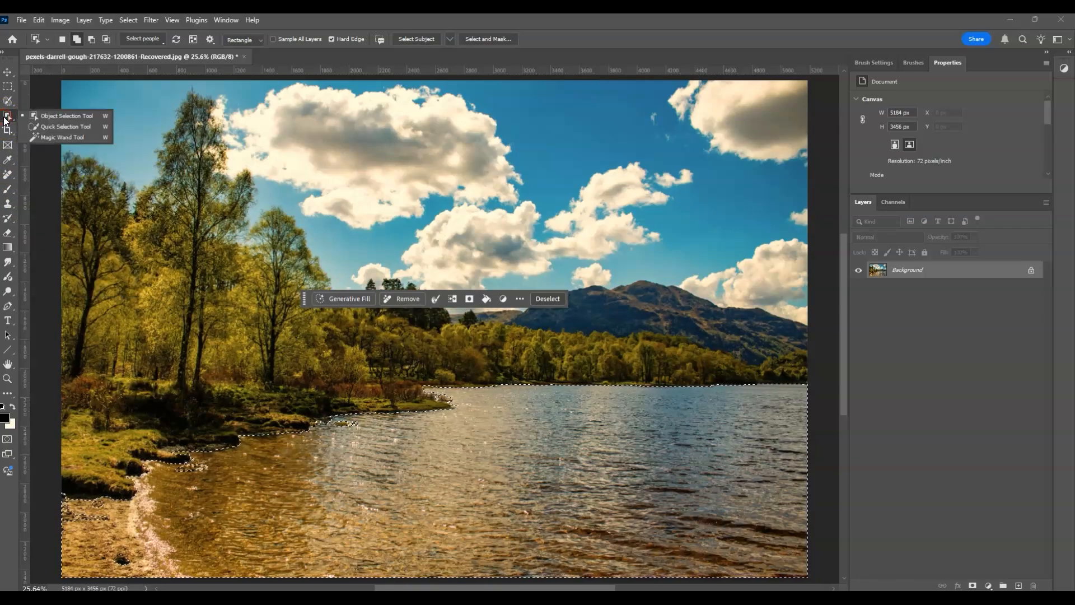
click(43, 132)
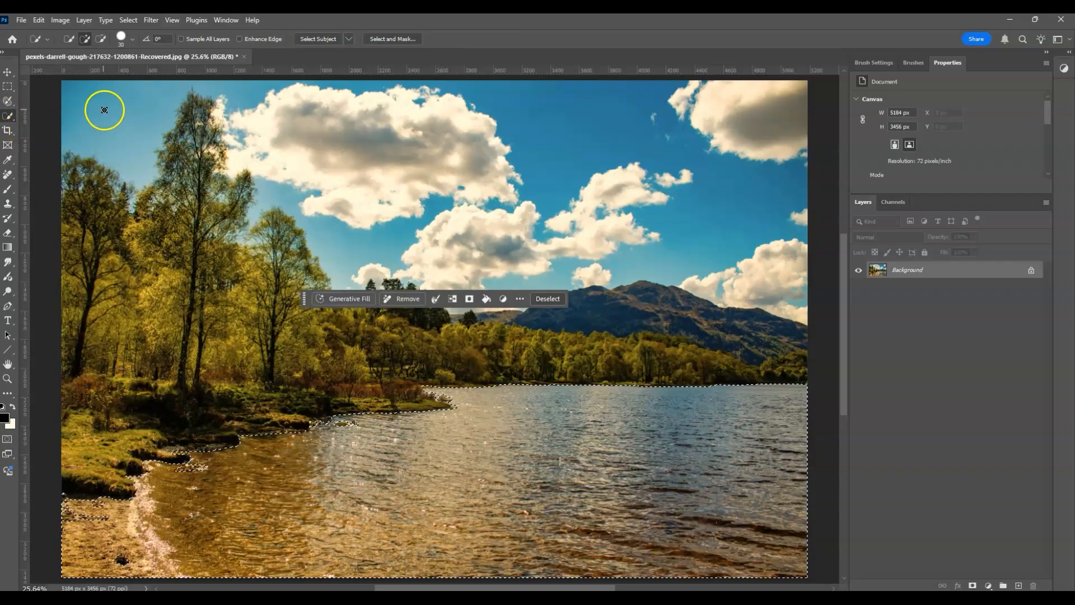
click(100, 41)
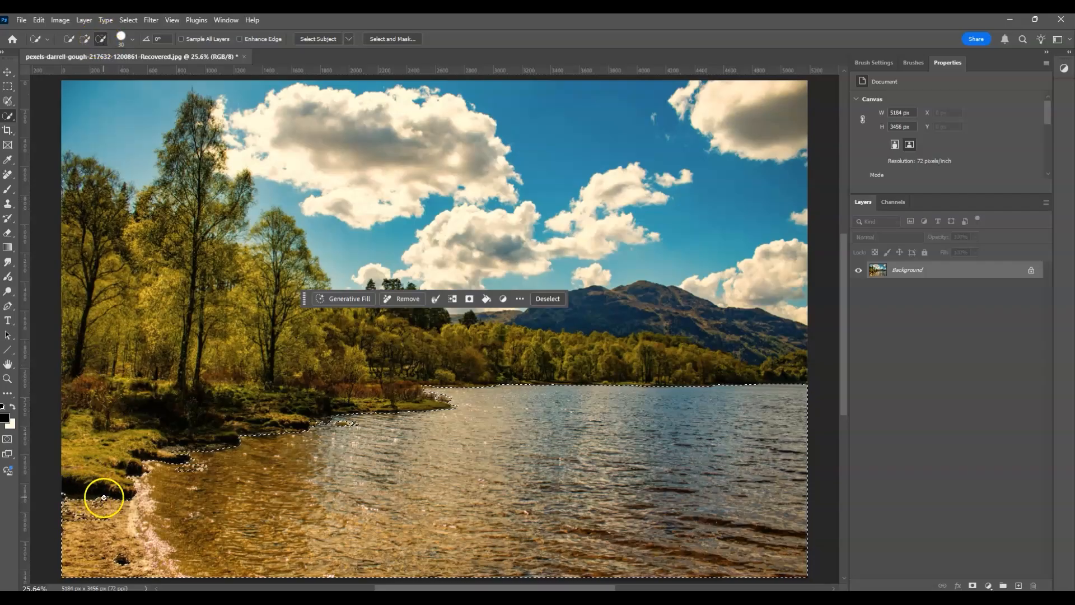
mouse_move(74, 514)
mouse_down()
mouse_move(110, 509)
mouse_move(105, 573)
mouse_up()
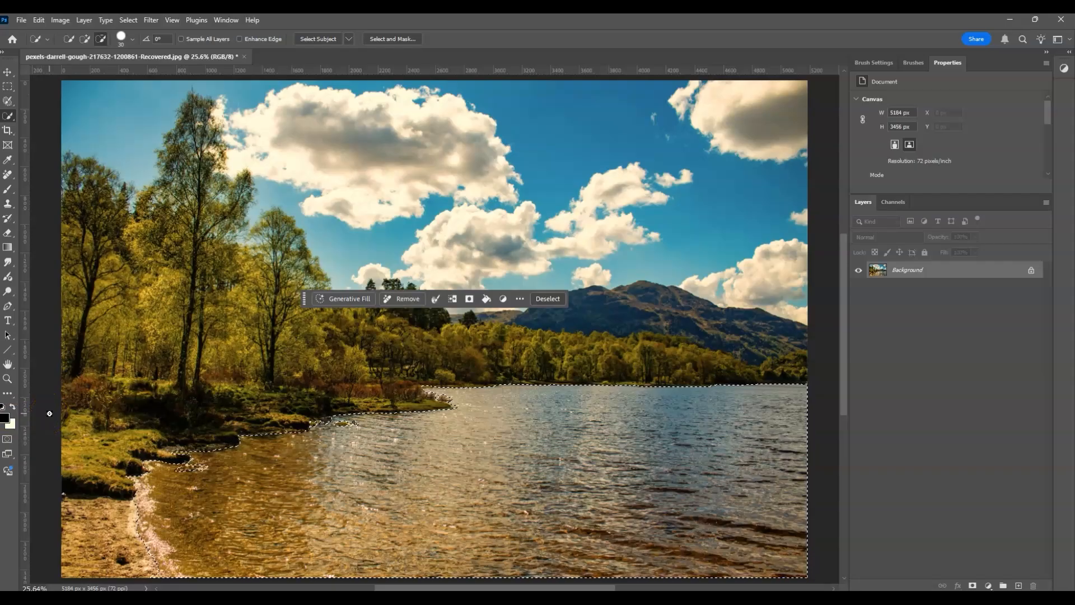
Copy the selected water from the Background onto its own layer and keep that layer active.
key(ctrl+j)
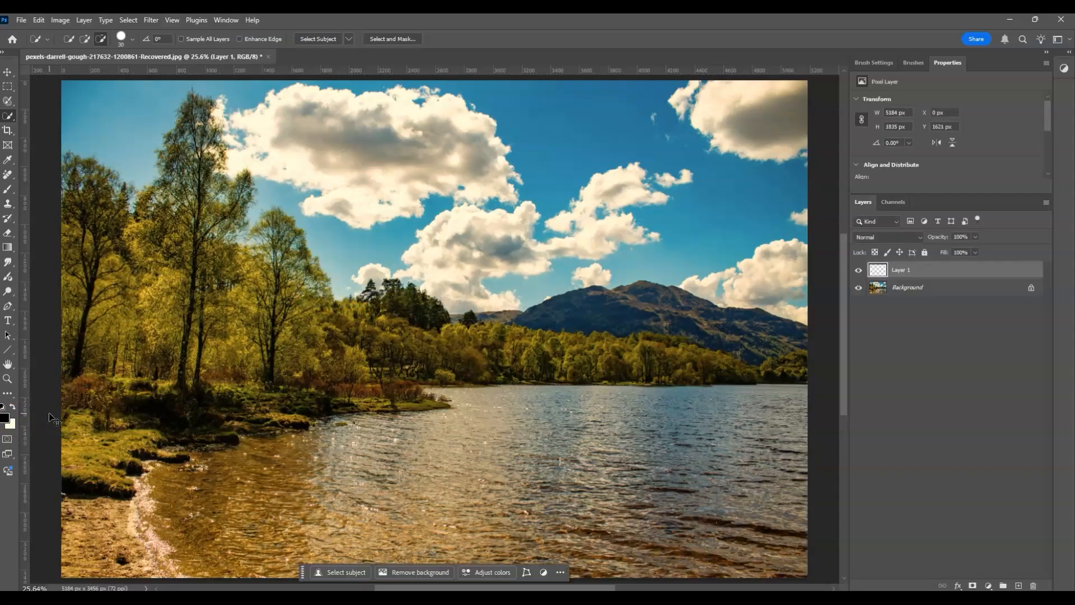
click(69, 403)
click(897, 271)
Add a Black & White adjustment layer above the water layer and clip it to that layer.
click(989, 586)
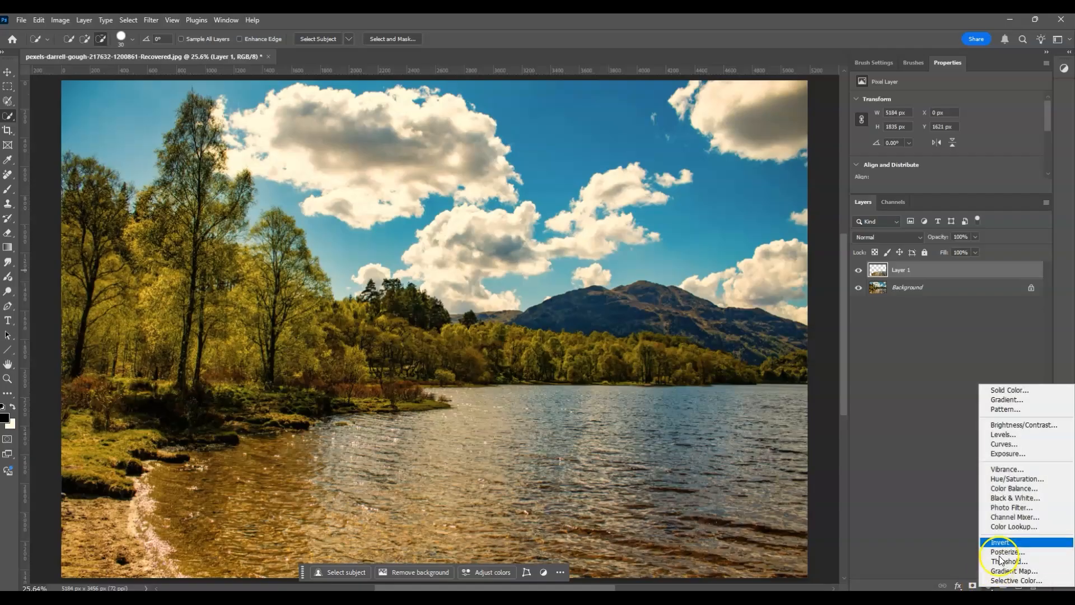
click(1011, 499)
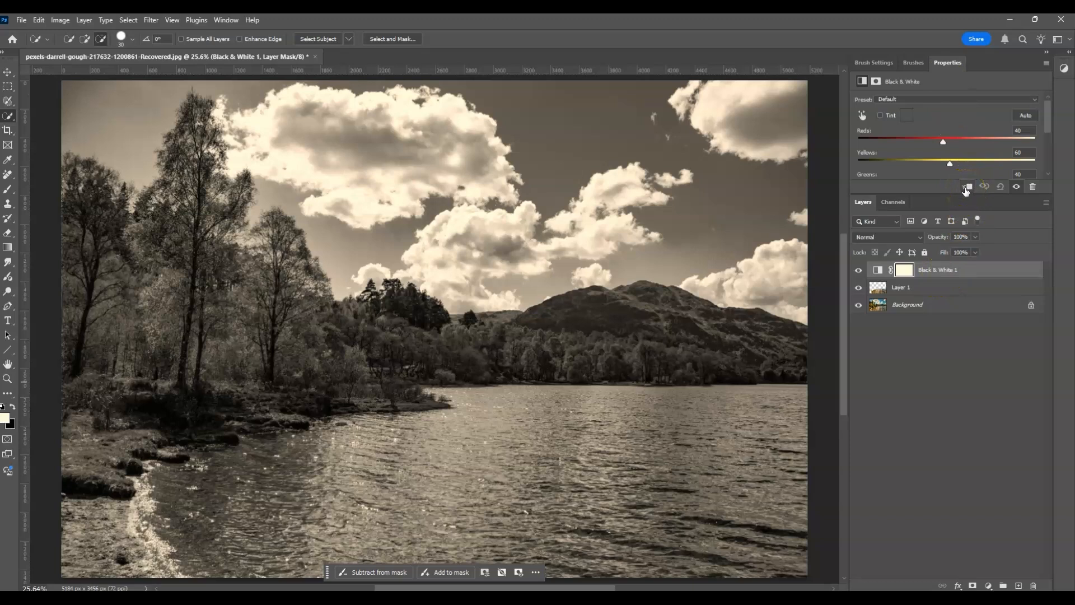
right_click(936, 274)
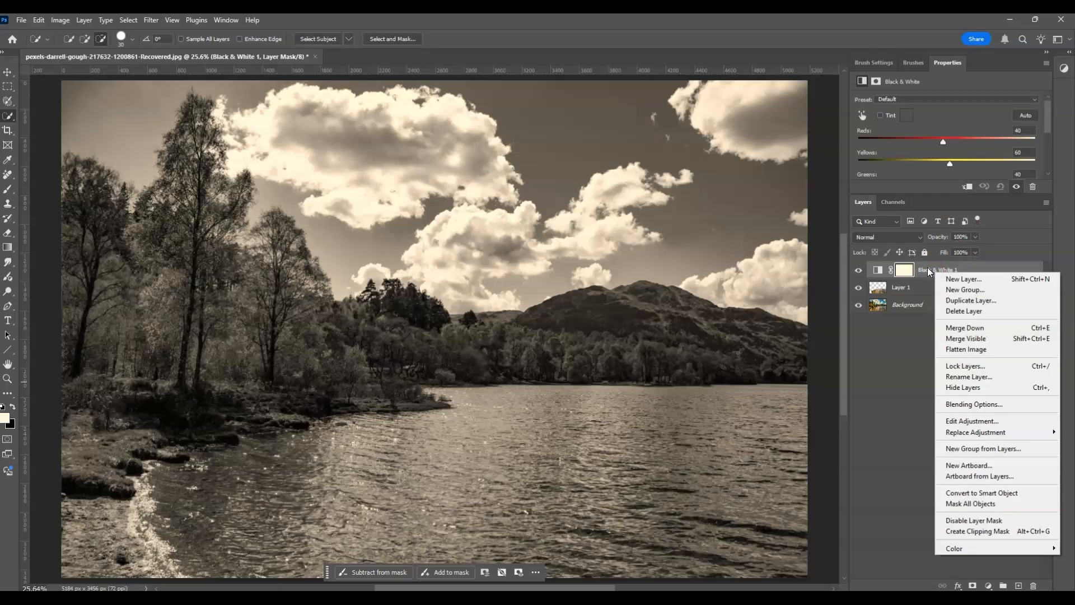
click(989, 531)
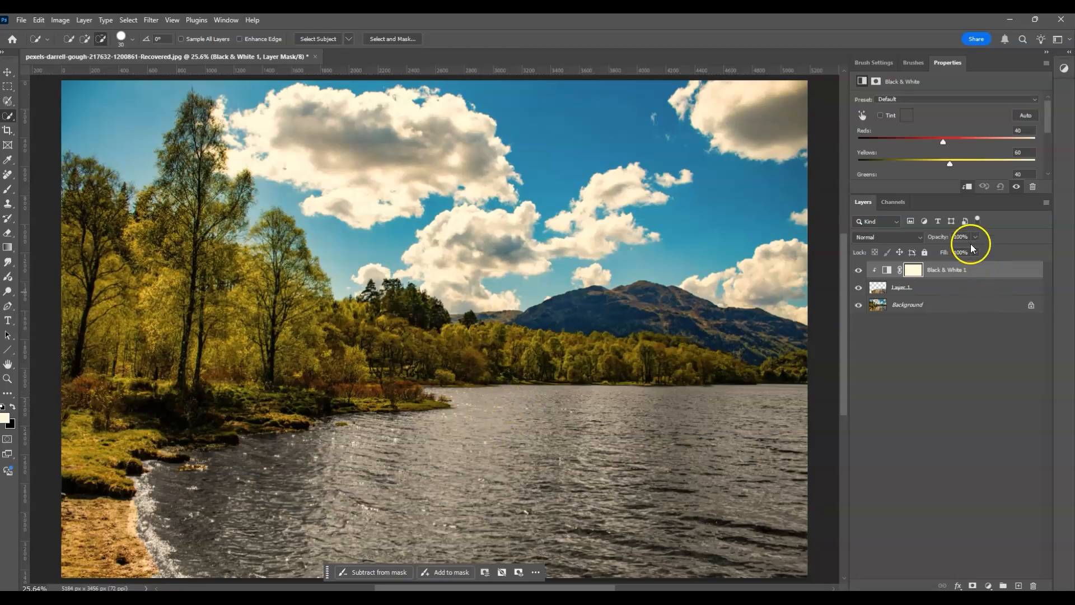
Reduce the Black & White layer's opacity to 50% and set its Yellows value to 69.
drag(976, 236, 950, 250)
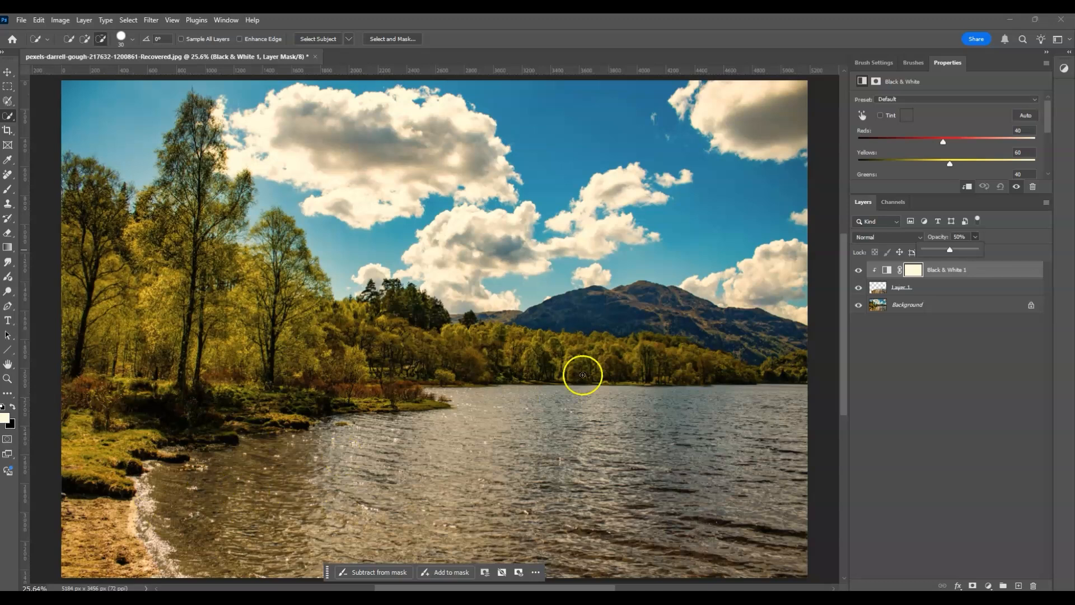
drag(949, 164, 954, 166)
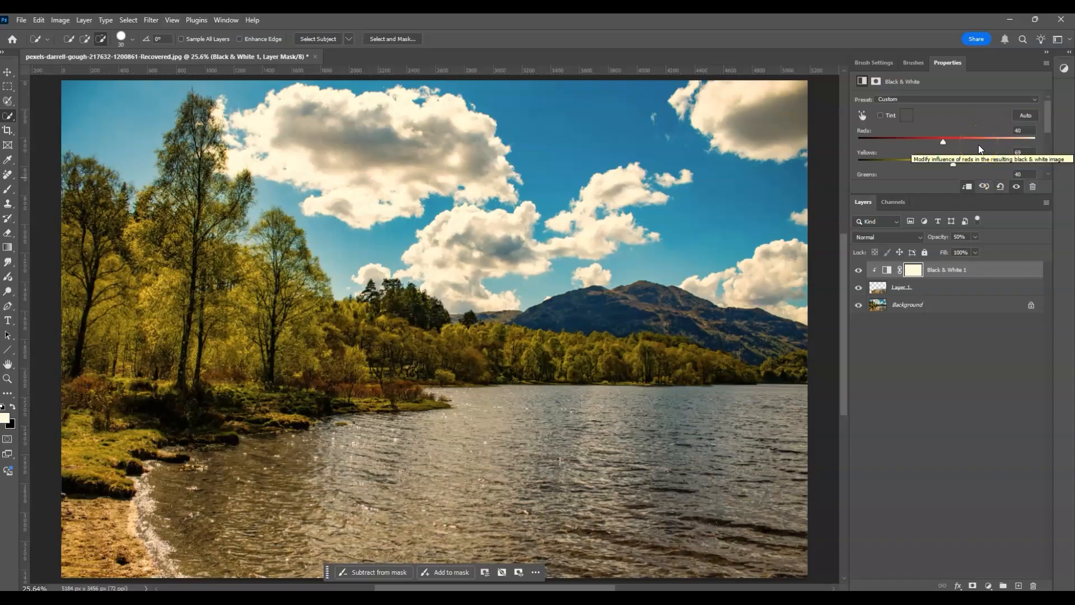
Add a Hue/Saturation adjustment layer on top and clip it to the water layer.
click(990, 586)
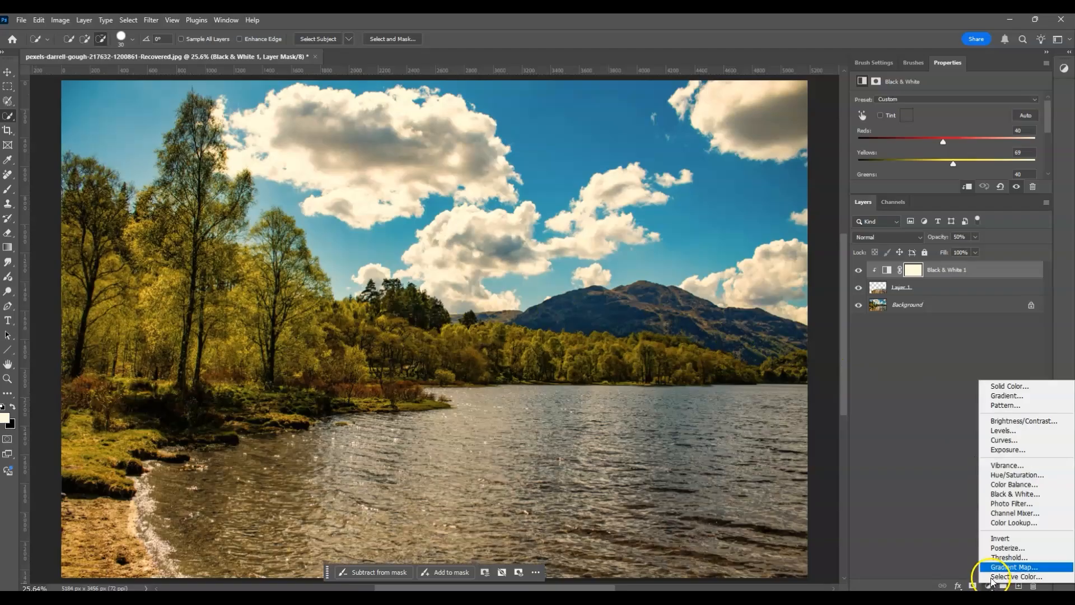
click(1007, 475)
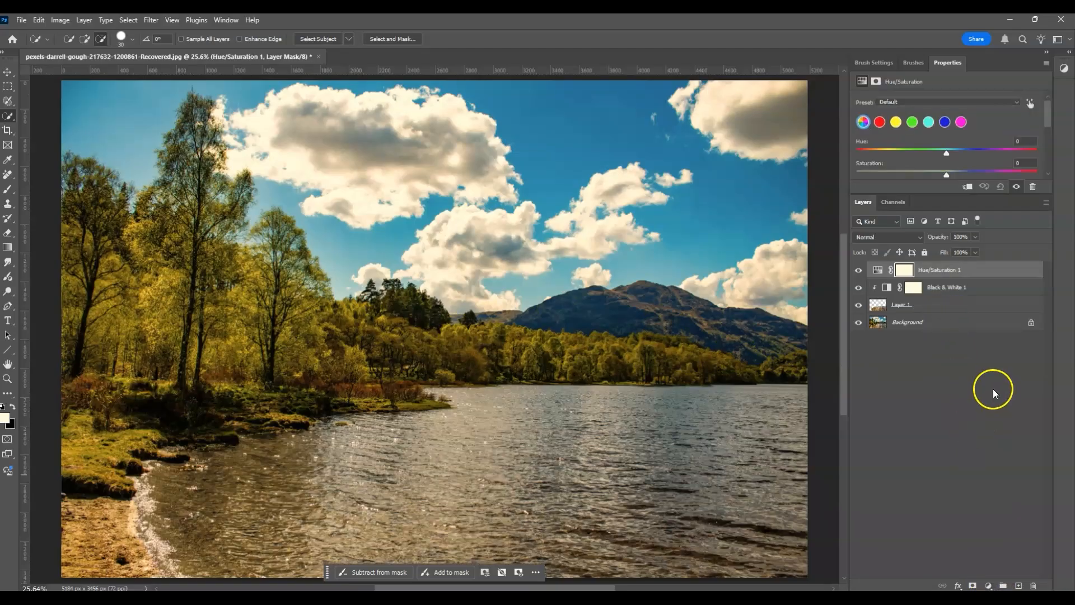
click(944, 276)
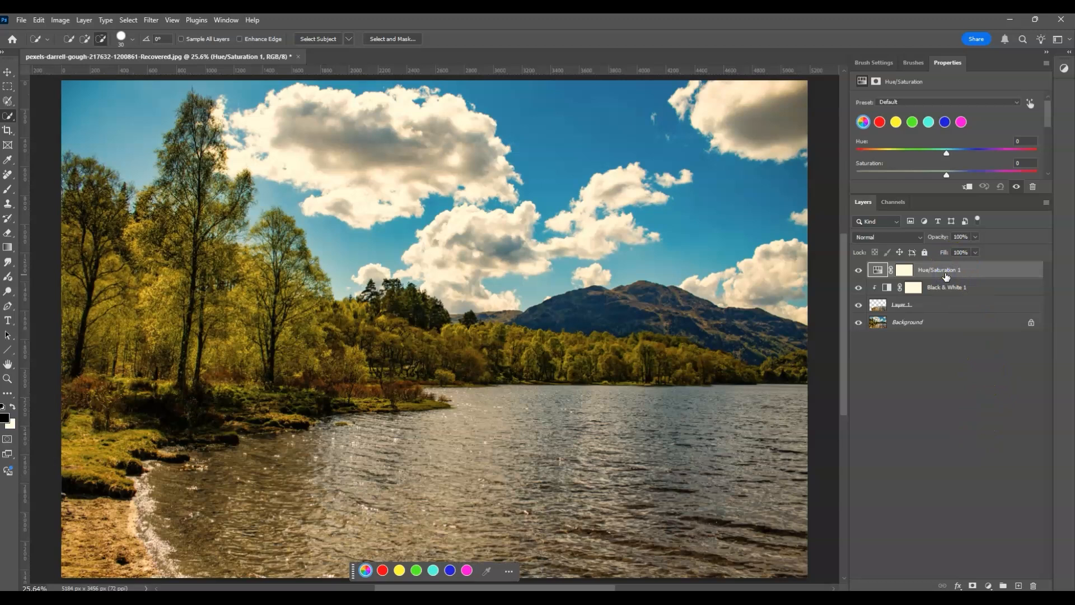
click(968, 190)
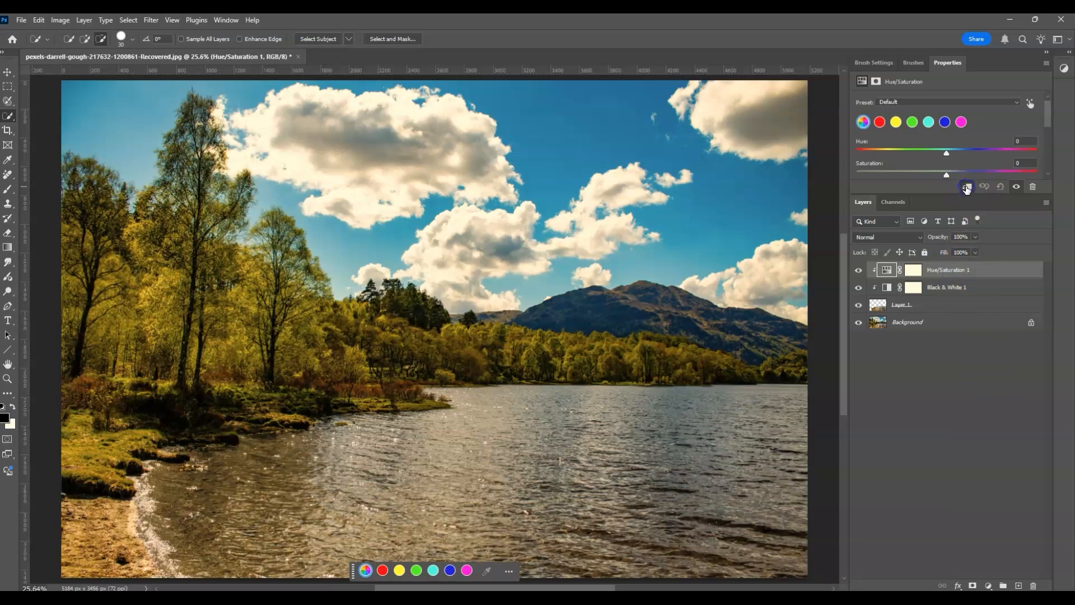
right_click(945, 267)
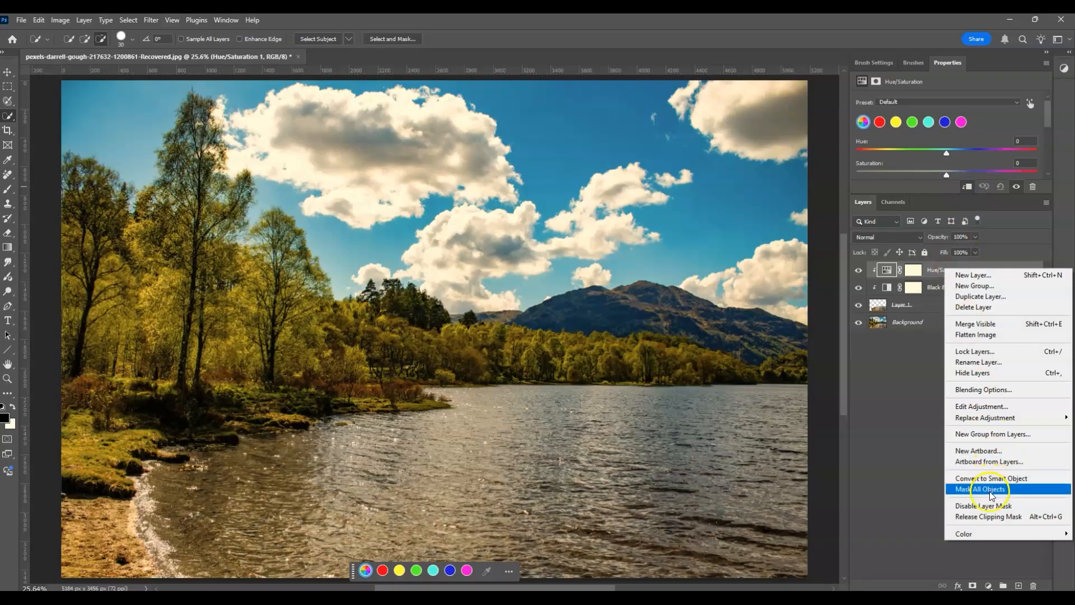
click(912, 401)
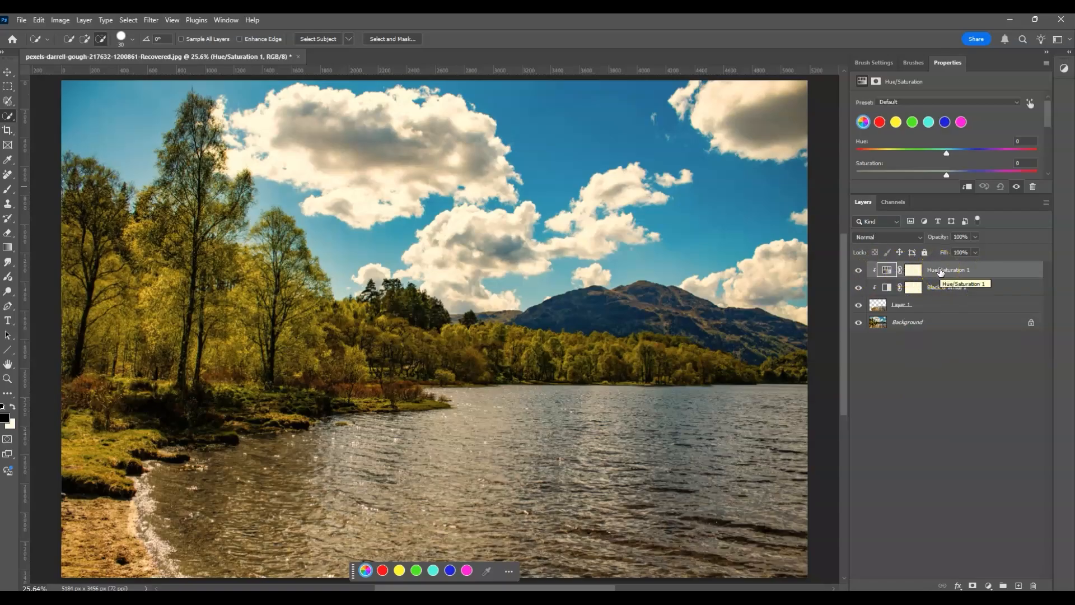
Set the Hue/Saturation layer's blend mode to Pin Light and enable its Colorize option.
click(918, 240)
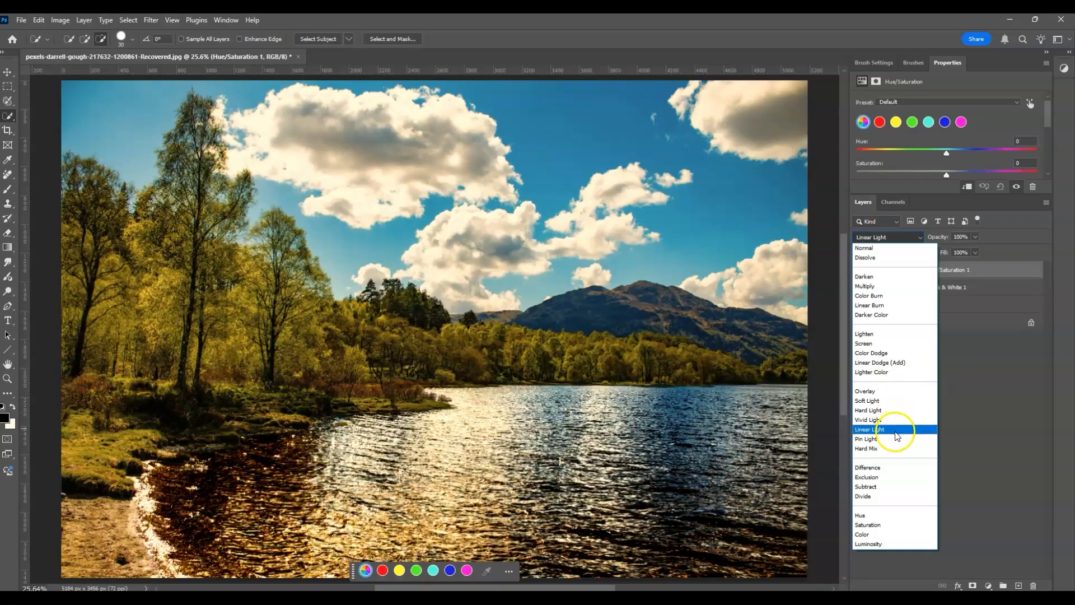
click(893, 437)
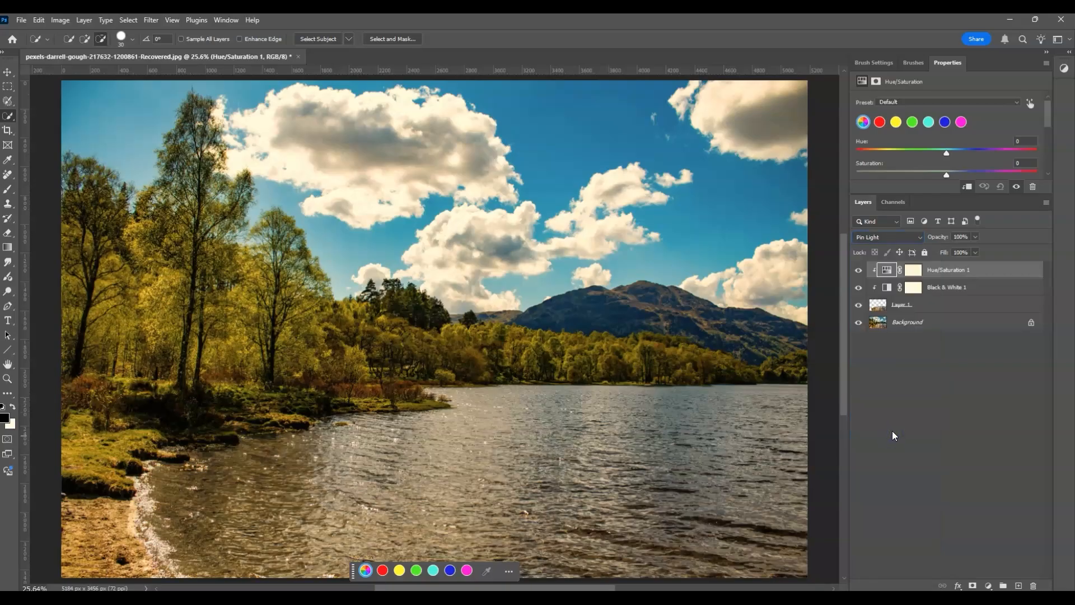
click(942, 66)
scroll(916, 140, down, 4)
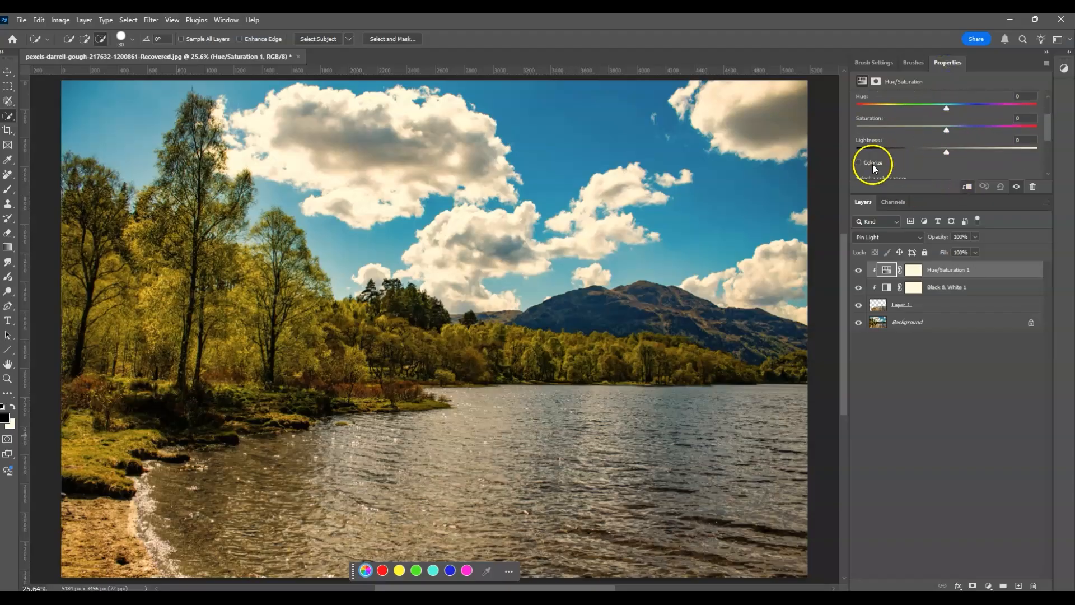
click(859, 163)
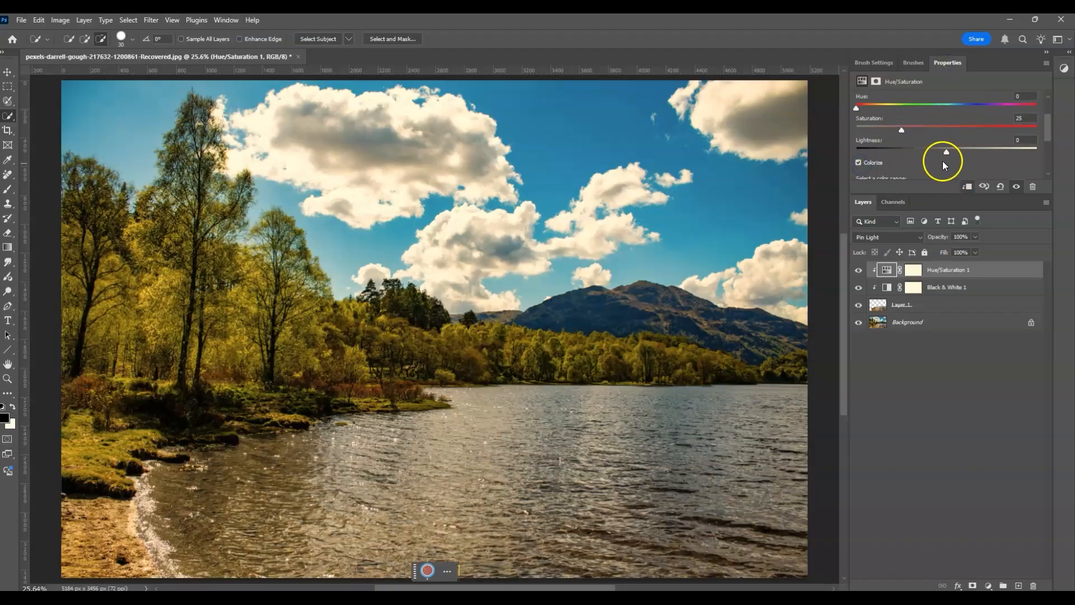
Tint the water blue by setting Hue to 231, Saturation to 65 and Lightness to -32.
scroll(944, 162, up, 1)
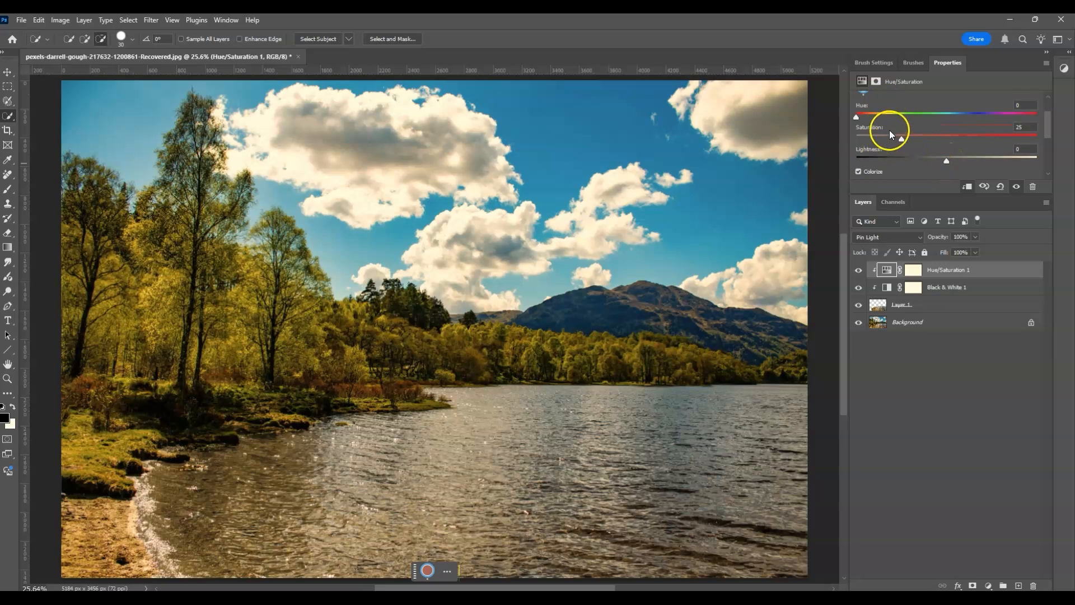
drag(857, 117, 952, 116)
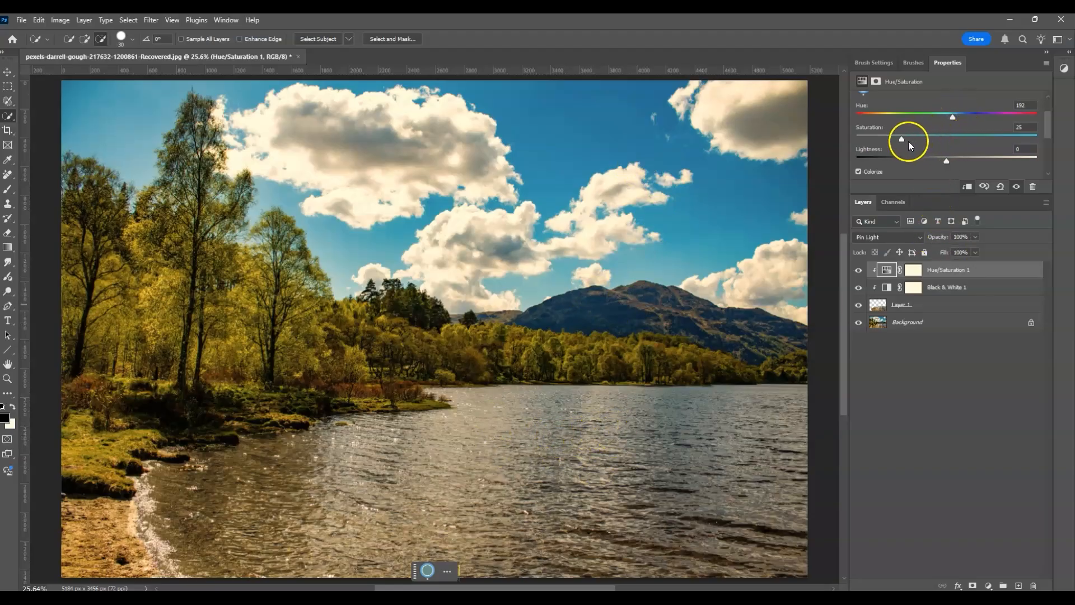
drag(901, 140, 945, 141)
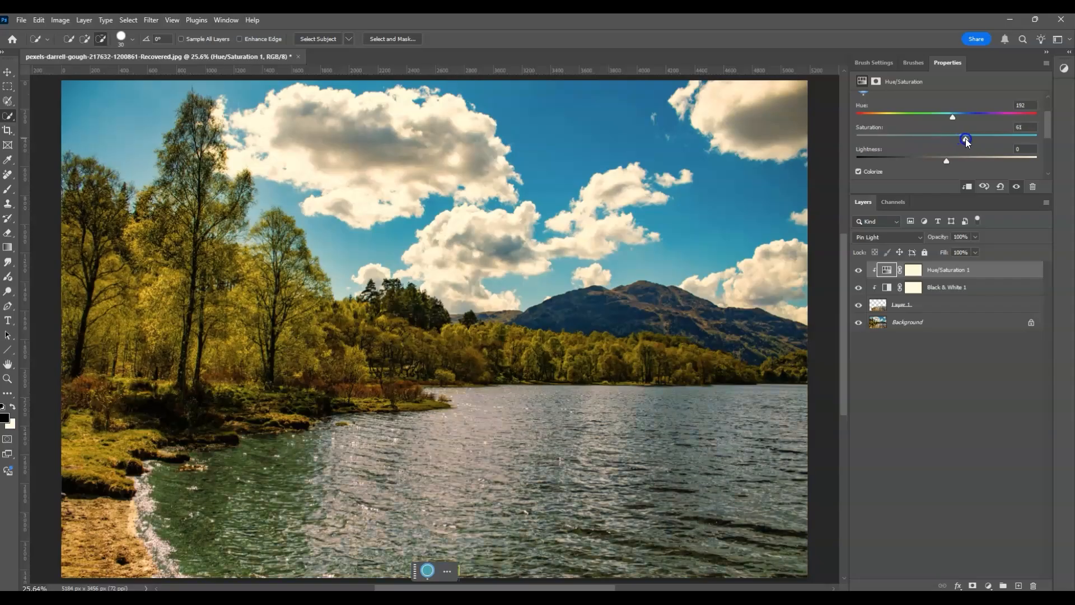
drag(966, 139, 969, 139)
drag(954, 120, 971, 119)
drag(946, 163, 919, 162)
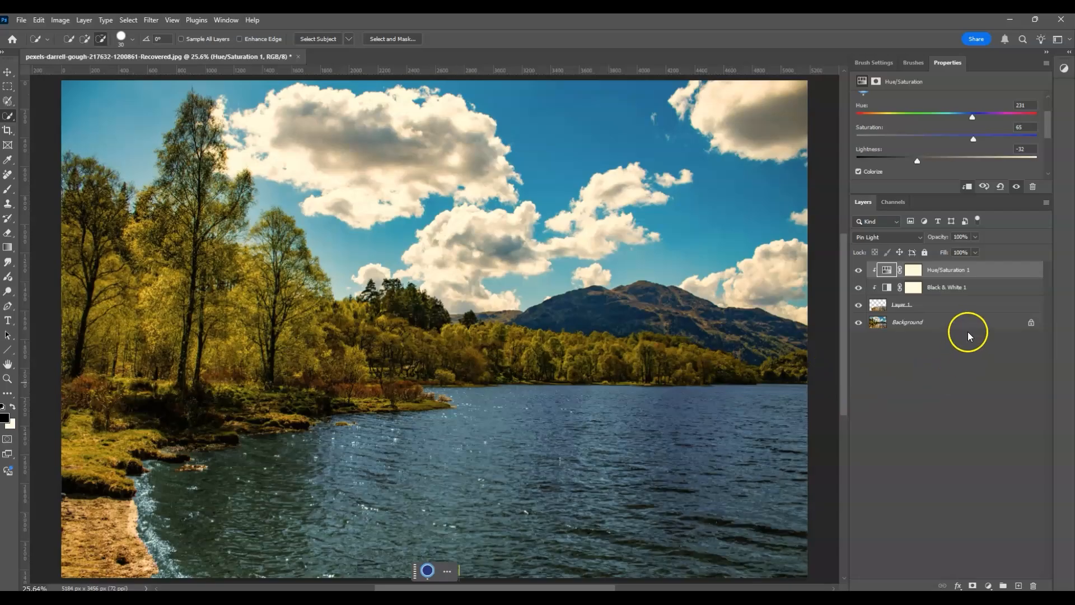
Target the Hue/Saturation layer mask and set up a Soft Round brush at 40% opacity with black as the foreground color.
click(913, 271)
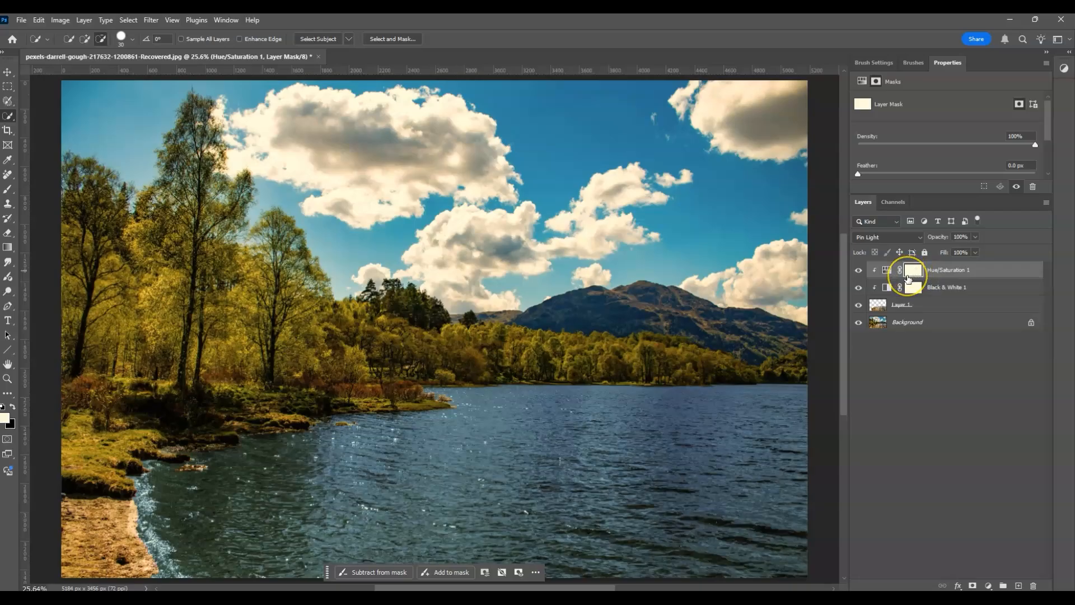
key(b)
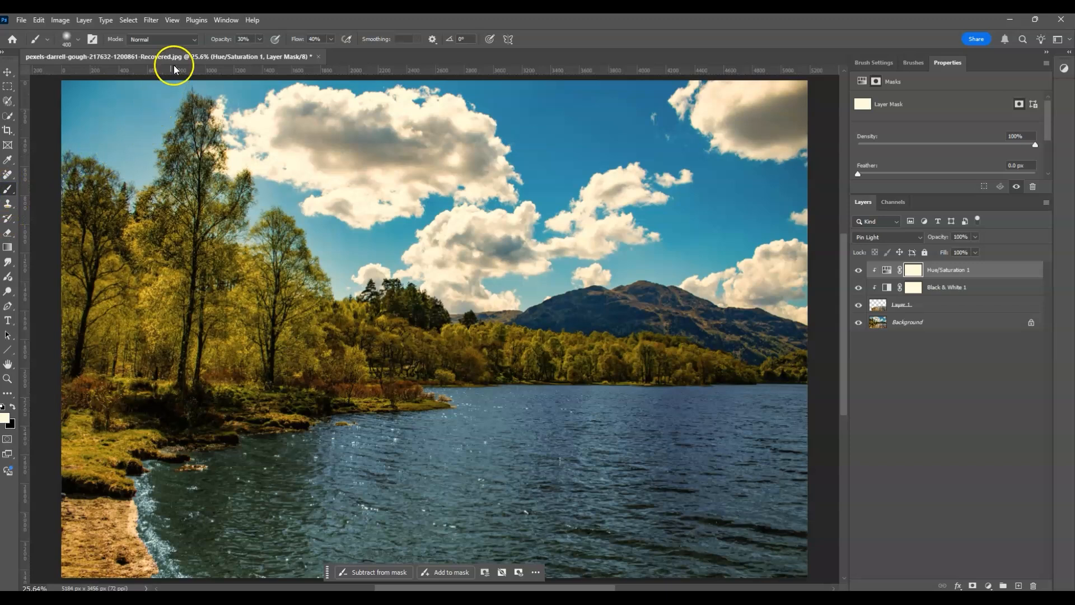
click(241, 39)
click(78, 38)
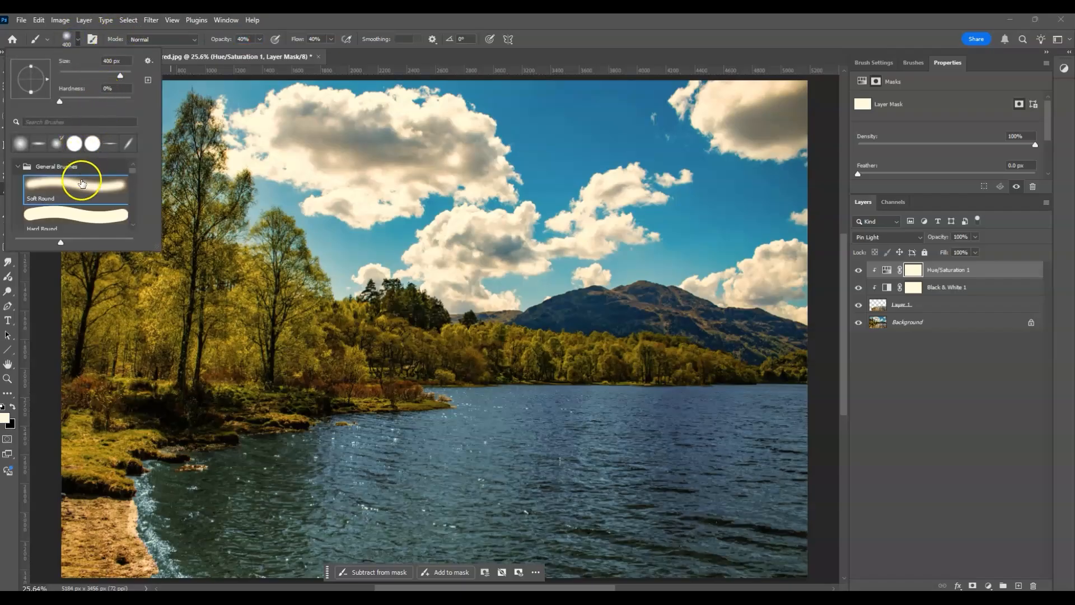
click(79, 191)
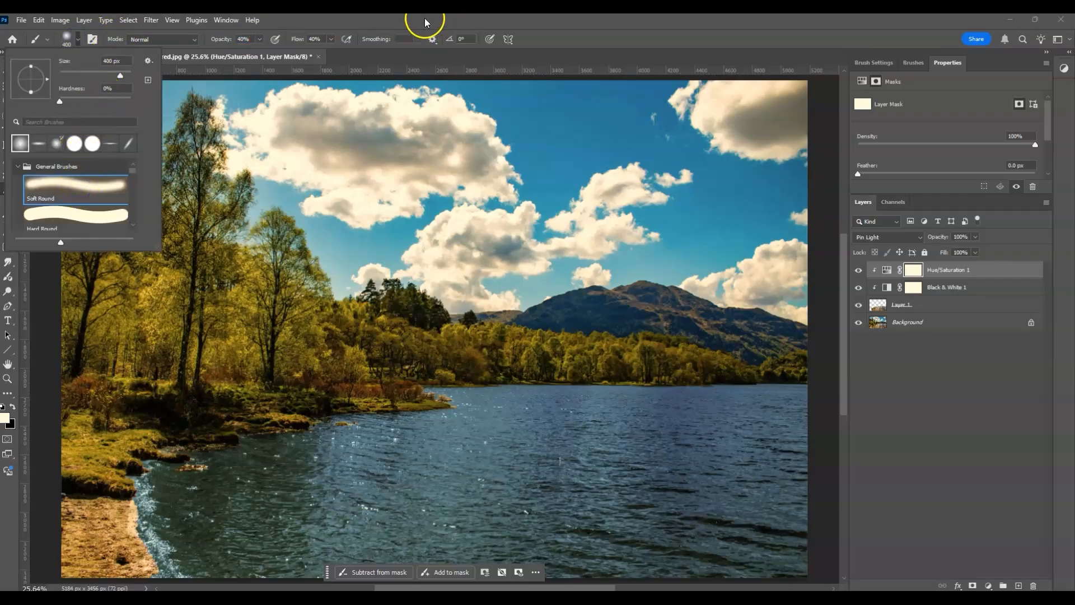
click(386, 21)
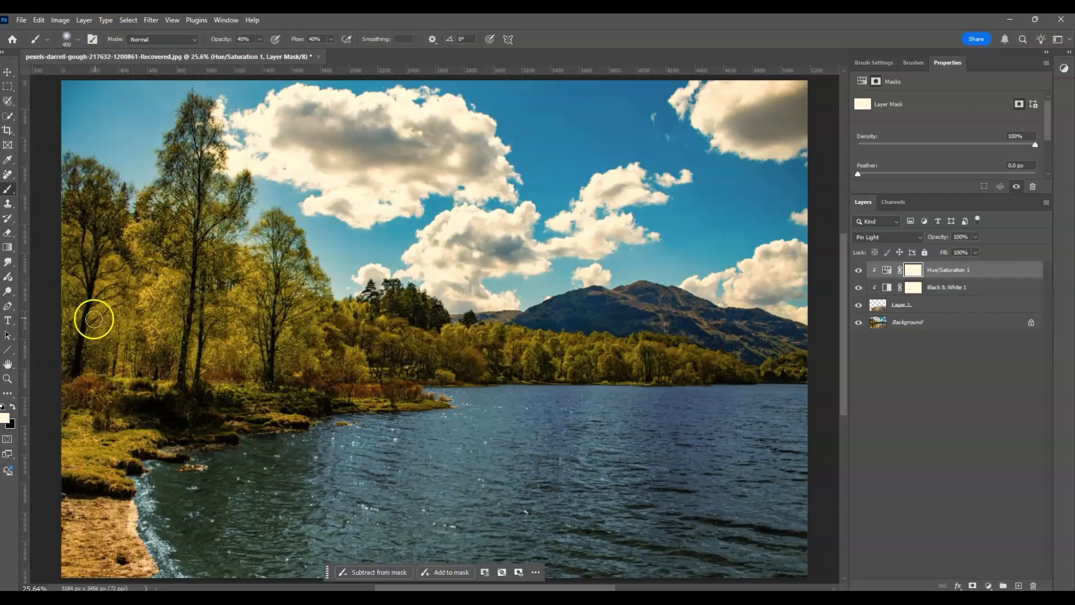
click(12, 409)
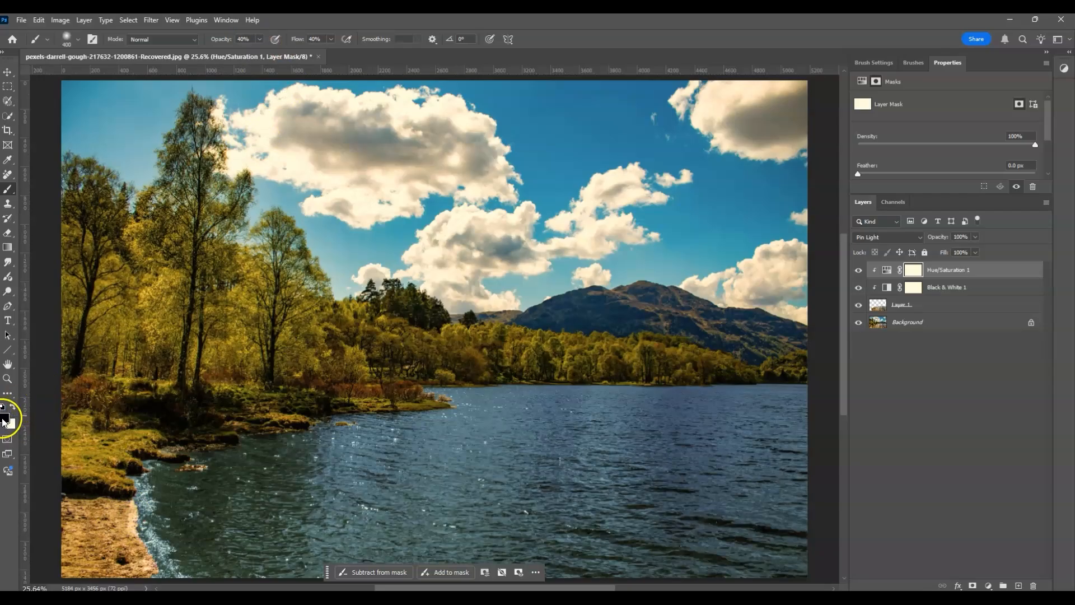
Paint black on the Hue/Saturation mask along the beach edge to remove the blue tint from the shoreline.
mouse_move(125, 490)
mouse_down()
mouse_move(125, 536)
mouse_move(150, 571)
mouse_move(130, 554)
mouse_move(162, 579)
mouse_move(149, 583)
mouse_move(127, 522)
mouse_move(148, 554)
mouse_move(127, 529)
mouse_up()
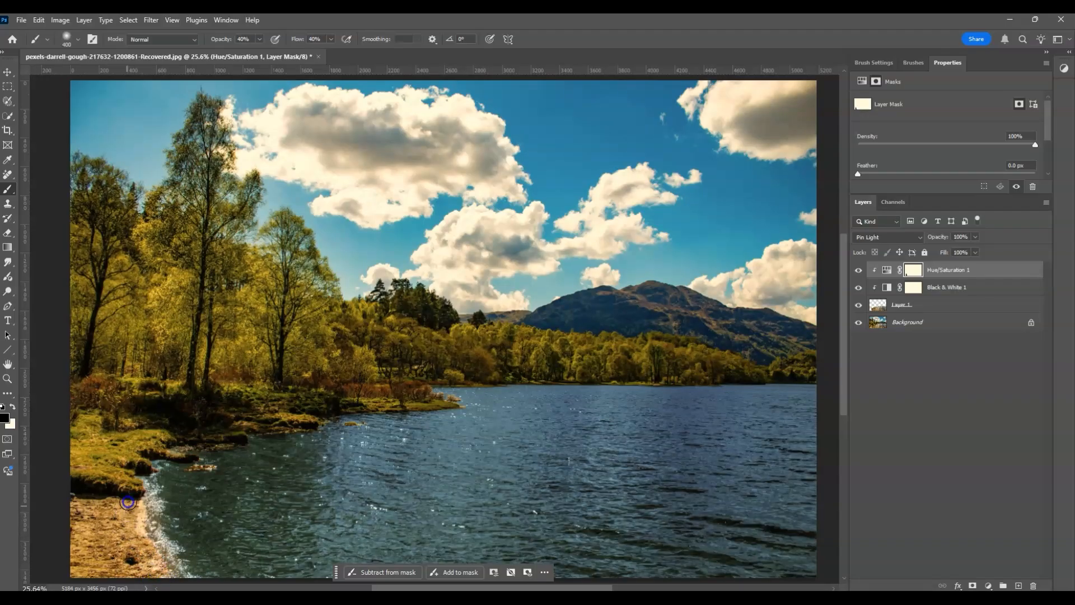
drag(125, 479, 146, 457)
mouse_move(140, 553)
mouse_down()
mouse_move(166, 575)
mouse_move(138, 551)
mouse_move(131, 491)
mouse_up()
Place a duplicate of the Background above all other layers and hide it to compare the original with the recolored water.
click(931, 323)
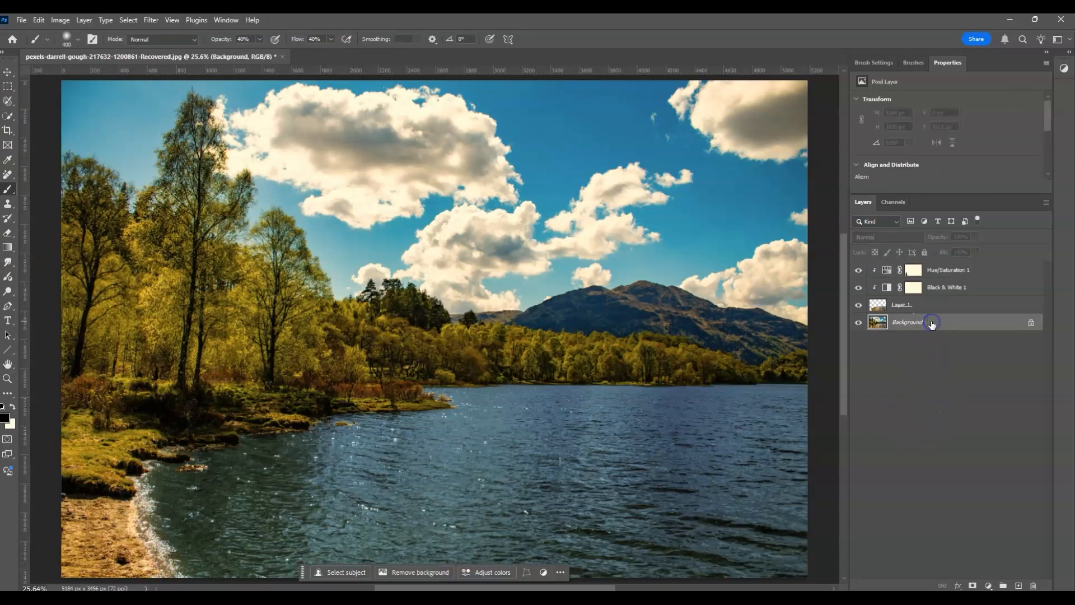
key(ctrl+j)
drag(931, 323, 896, 274)
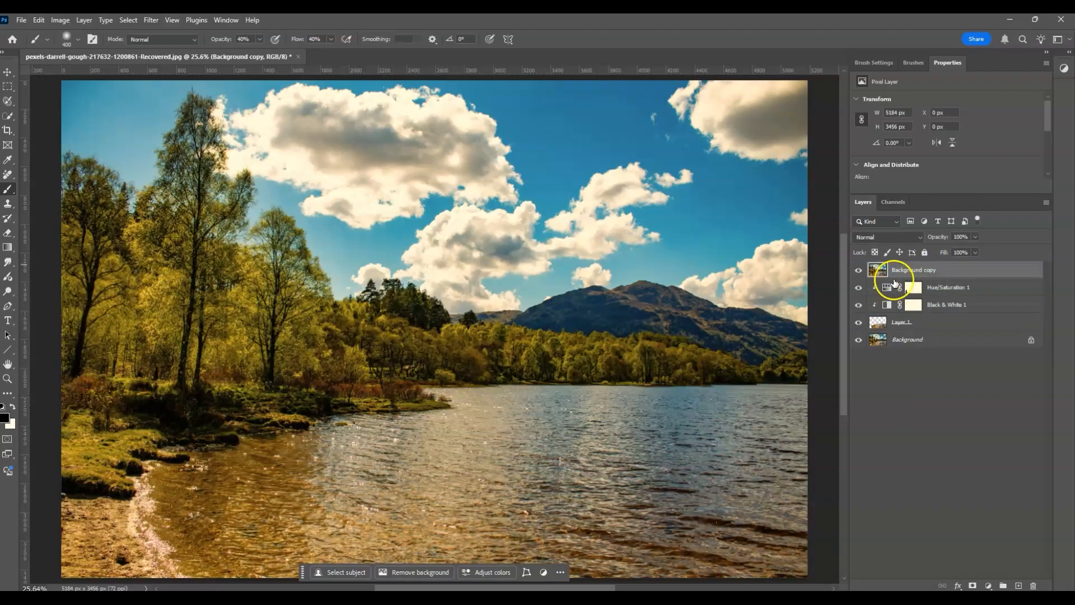
click(860, 271)
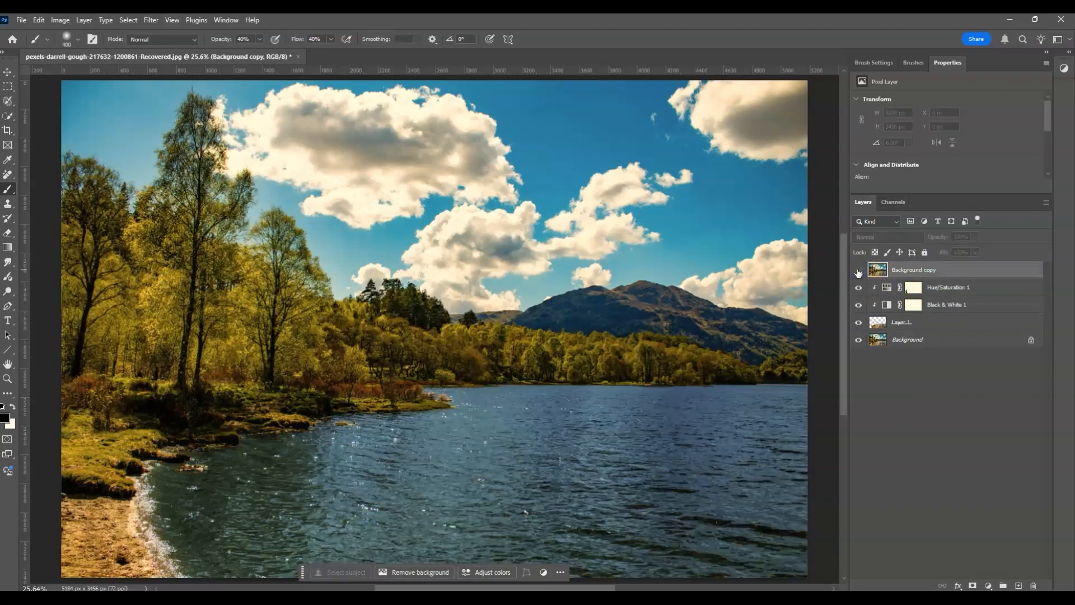